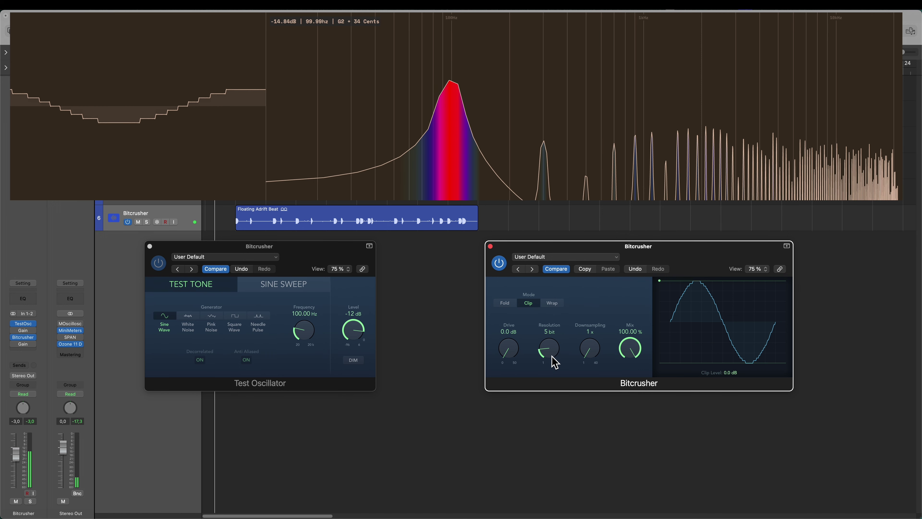
- Reduce the Bitcrusher resolution in stages from 3 bit to 1 bit, and raise the drive to 6.0 dB
drag(552, 357, 552, 359)
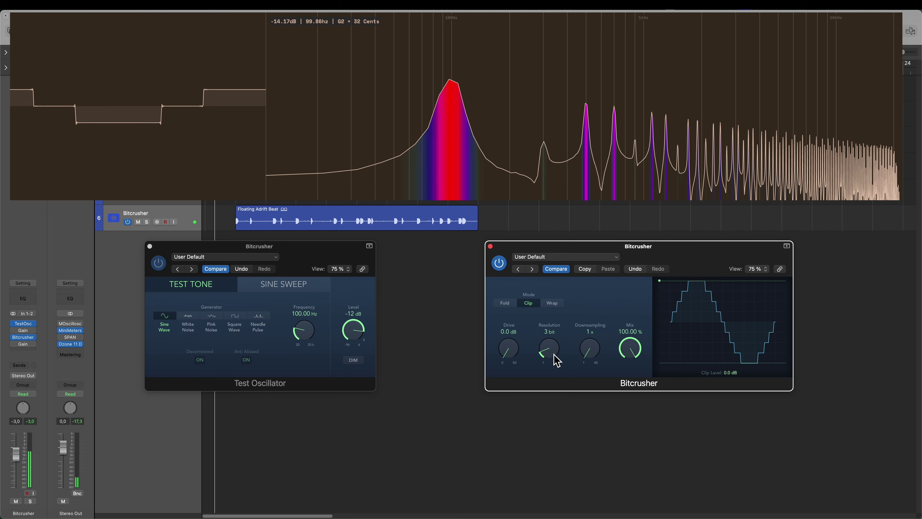
mouse_move(551, 355)
mouse_down()
mouse_move(555, 322)
mouse_move(550, 358)
mouse_up()
click(548, 128)
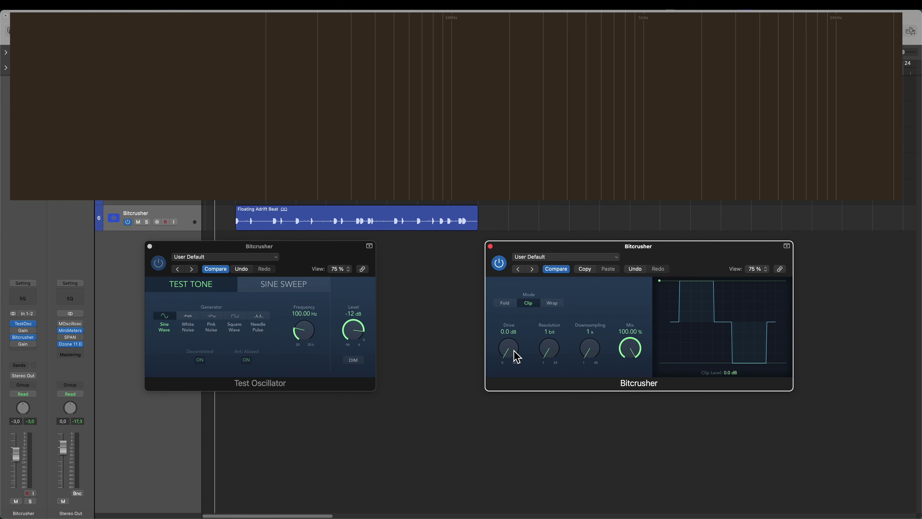
drag(515, 338, 514, 335)
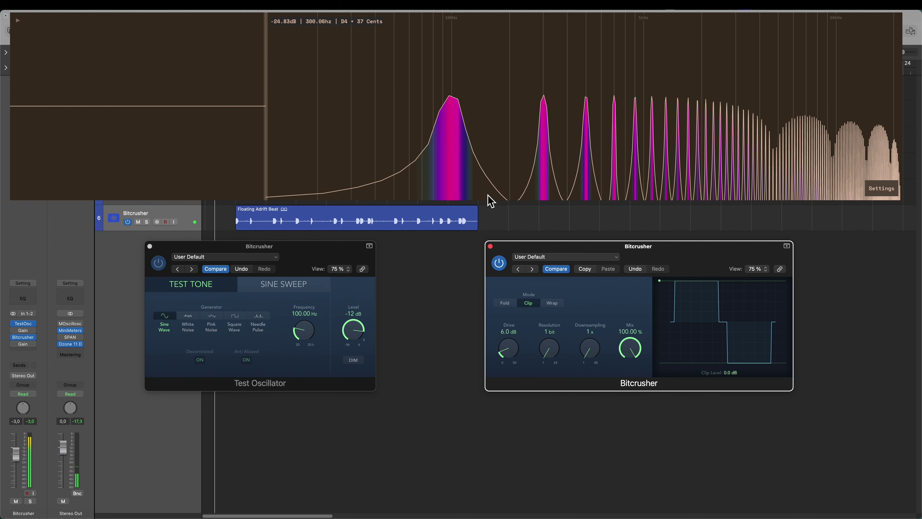
- Switch the Test Oscillator generator to Pink Noise and raise the Bitcrusher drive to 7.0 dB
click(213, 319)
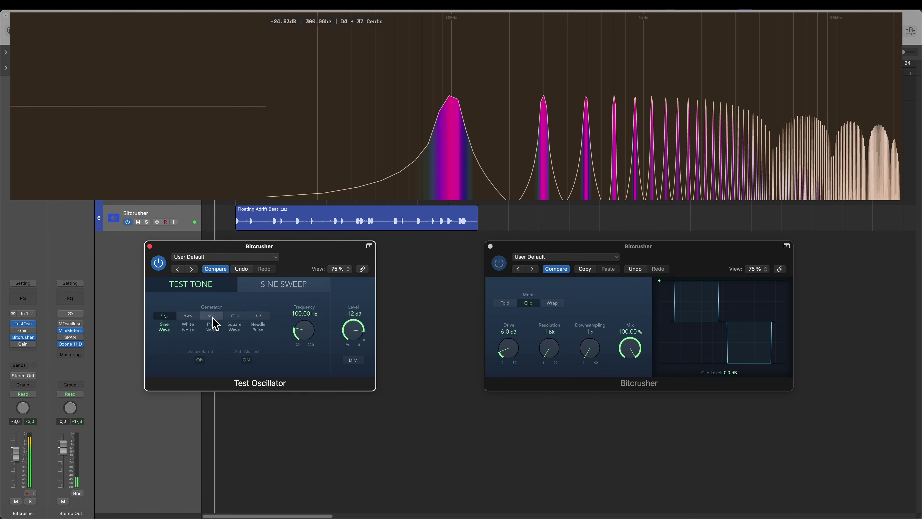
click(213, 319)
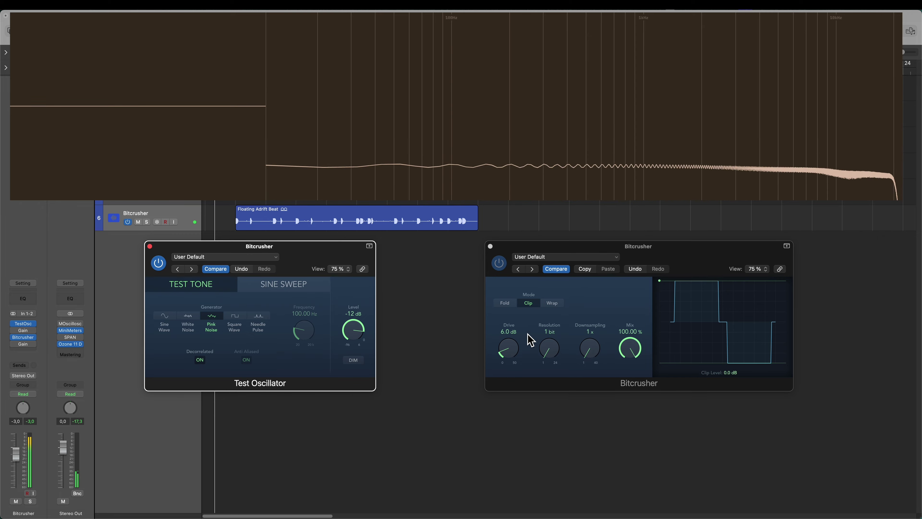
drag(523, 351, 519, 349)
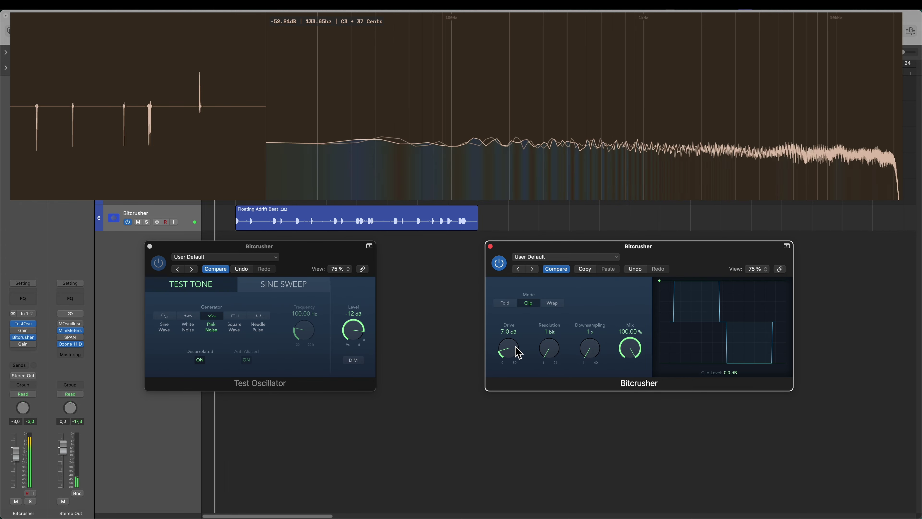
drag(518, 351, 515, 350)
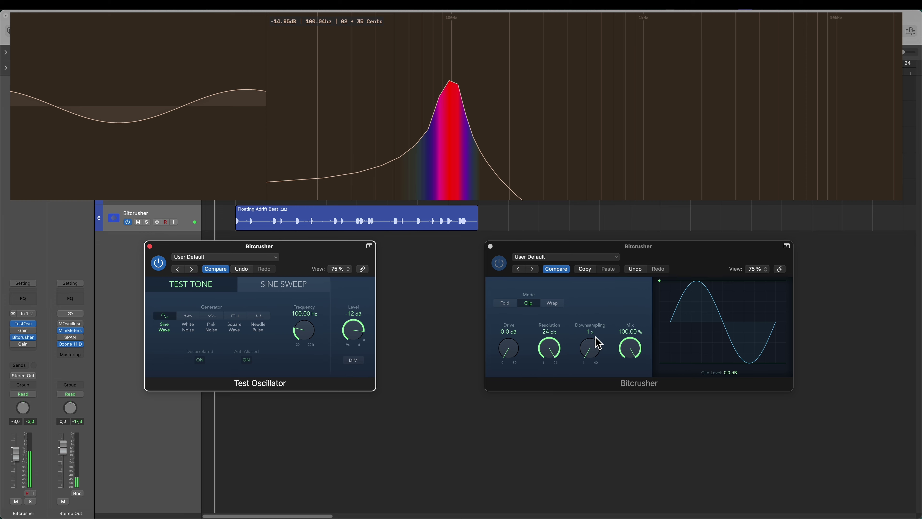
- Sweep the Bitcrusher downsampling on the sine tone up through 15x and 24x, and lower it again
drag(598, 350, 585, 305)
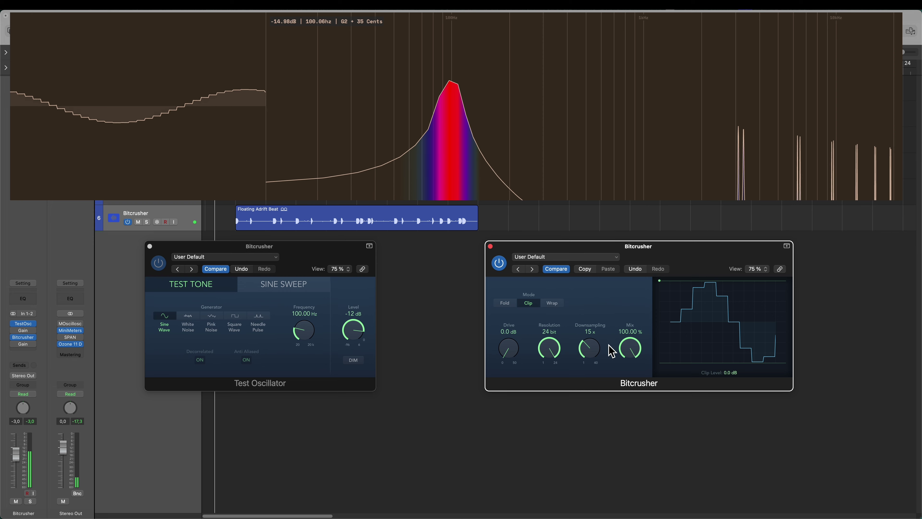
mouse_move(593, 340)
mouse_down()
mouse_move(593, 332)
mouse_move(594, 340)
mouse_up()
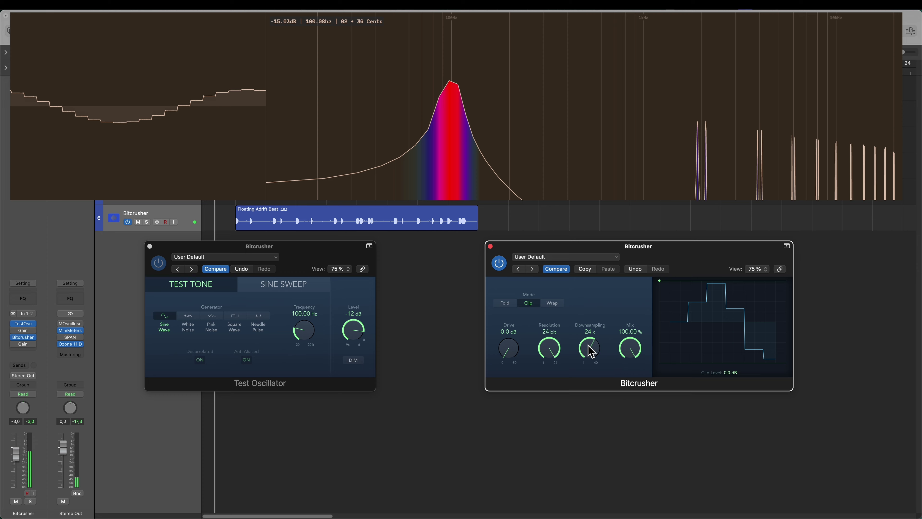
drag(591, 352, 578, 398)
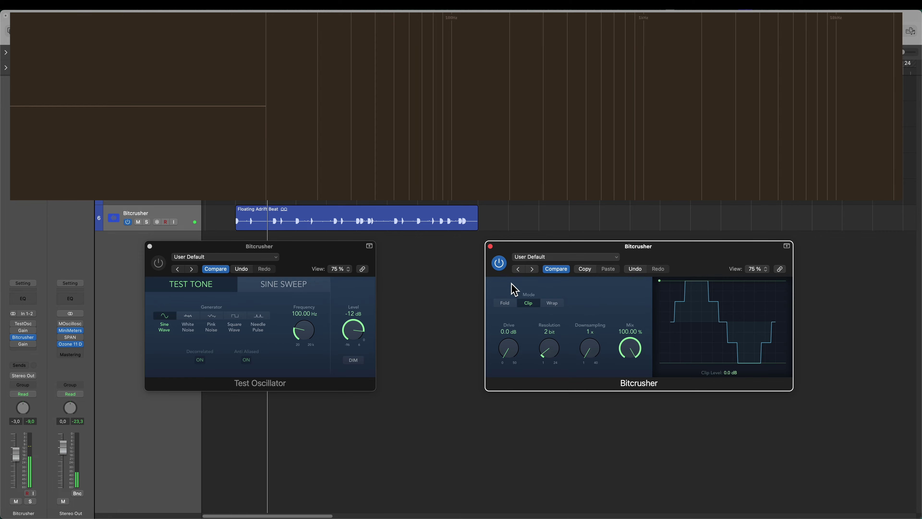
- Compare the drum loop with the Bitcrusher bypassed and active, and alternate the resolution between 2 and 3 bit, ending at 3 bit
click(500, 262)
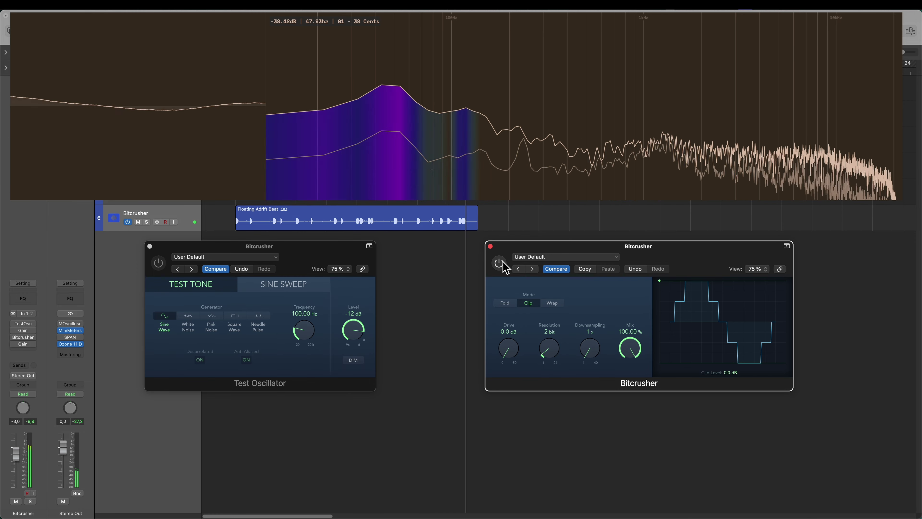
click(498, 263)
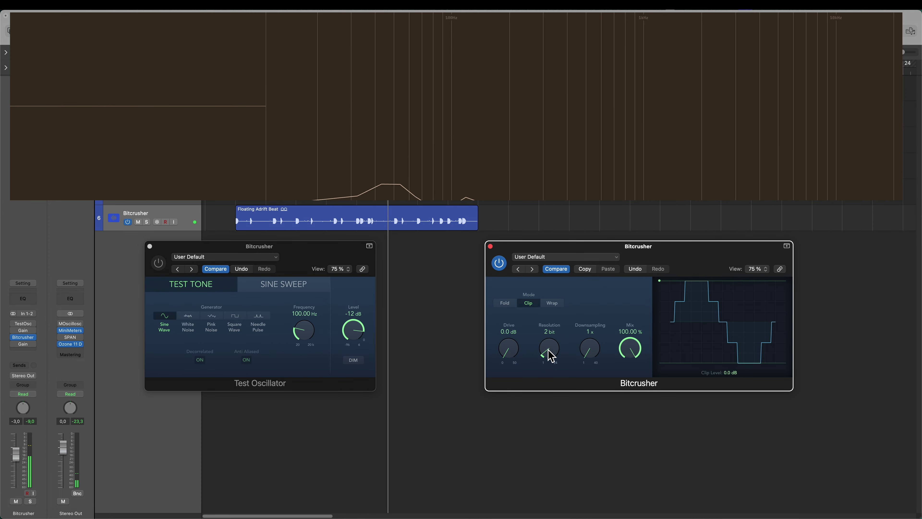
scroll(552, 356, up, 1)
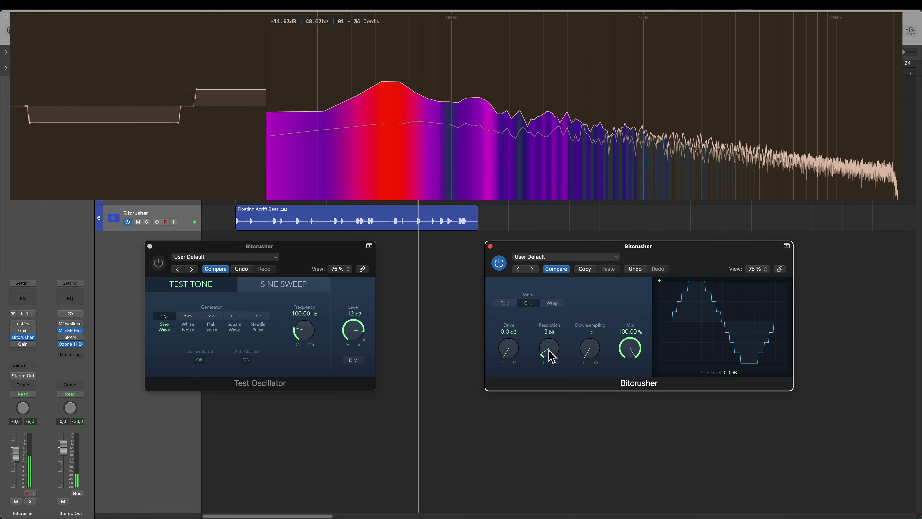
scroll(551, 357, down, 1)
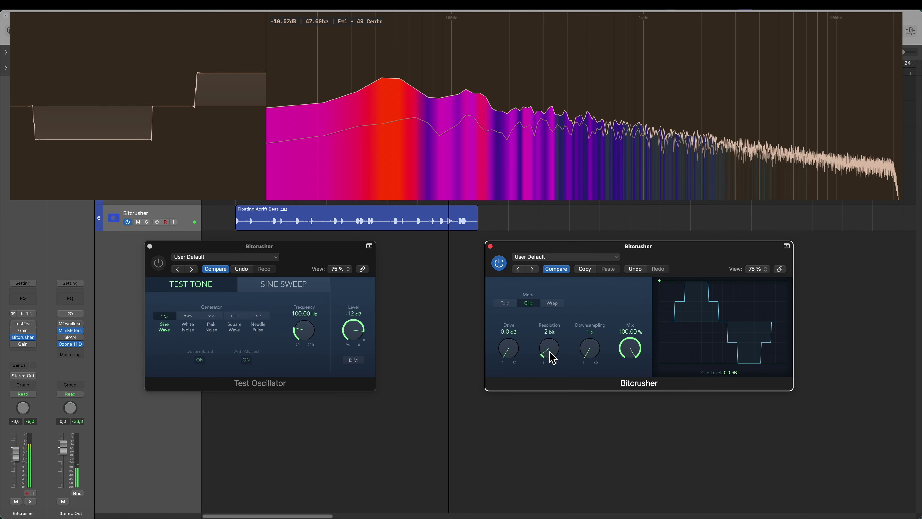
scroll(551, 357, up, 1)
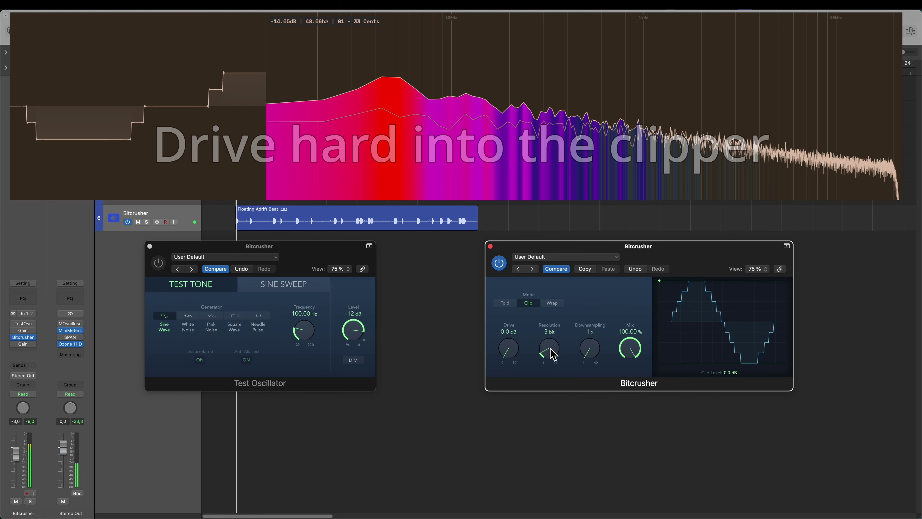
- Set the Bitcrusher to 5 bit resolution, drive it hard to 40.0 dB, and raise the downsampling to 6x
drag(551, 350, 513, 256)
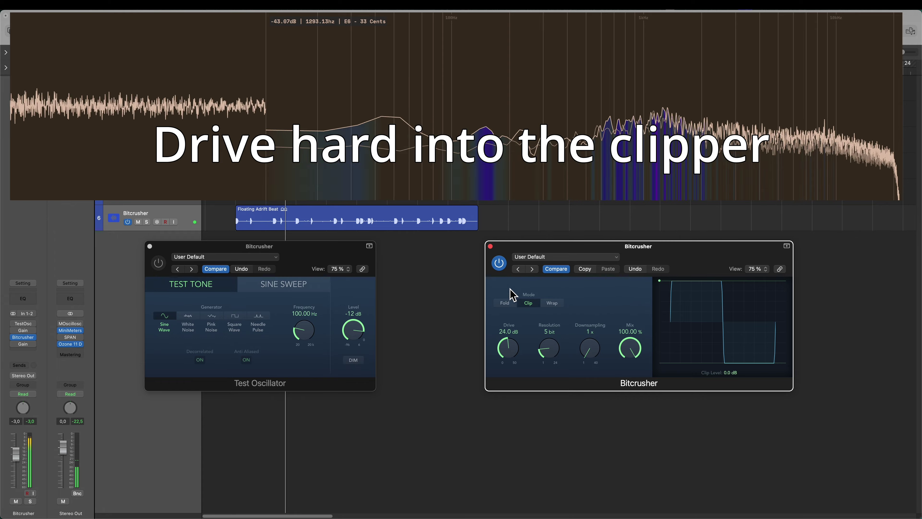
drag(511, 293, 511, 354)
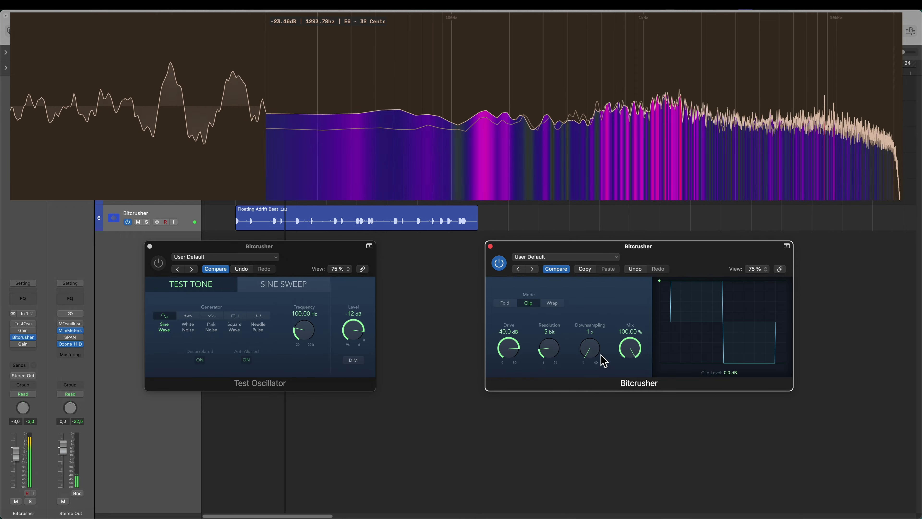
drag(598, 331, 586, 363)
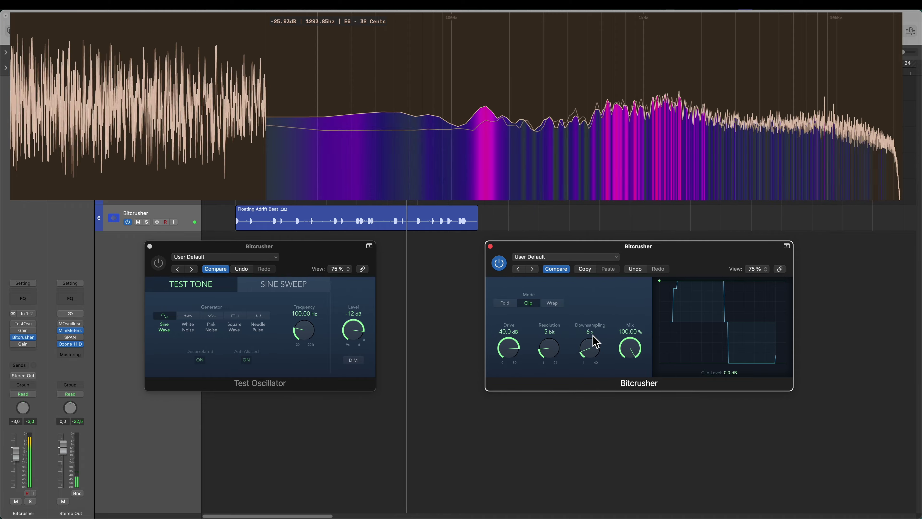
- Return the downsampling to 1x, try 1 bit and 2 bit resolution, and reduce the Bitcrusher drive through 24.0 dB to 5.5 dB
drag(559, 358, 562, 378)
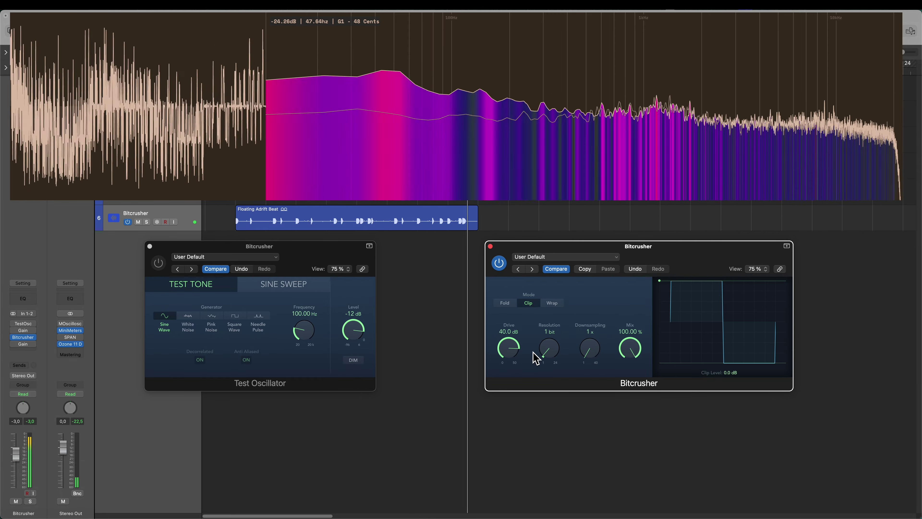
drag(509, 348, 515, 389)
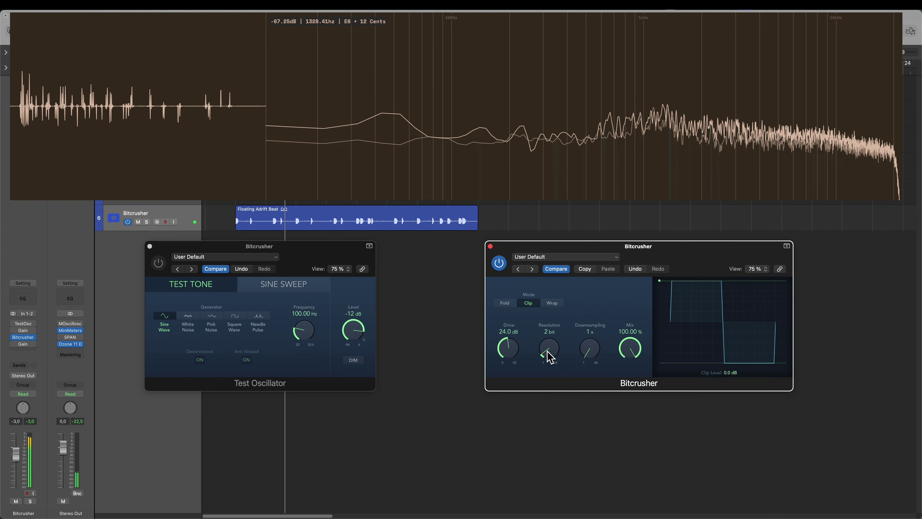
drag(522, 368, 529, 381)
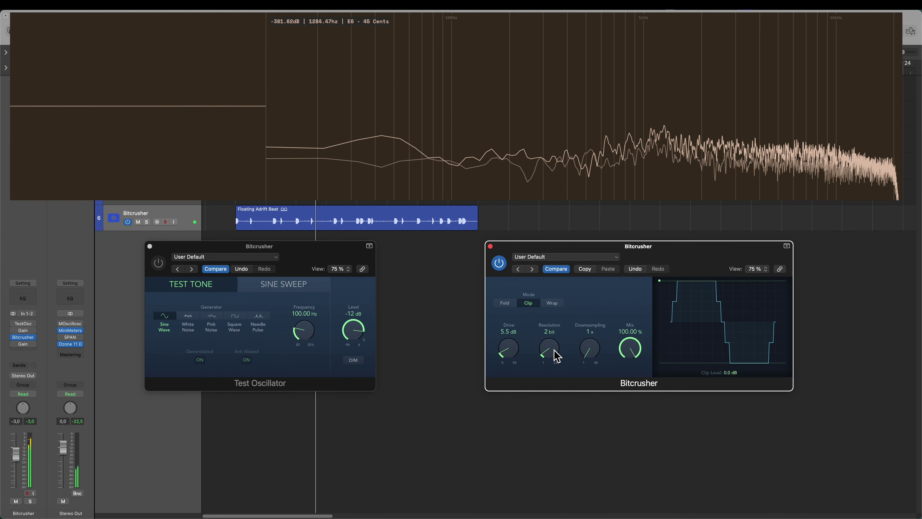
drag(555, 353, 554, 349)
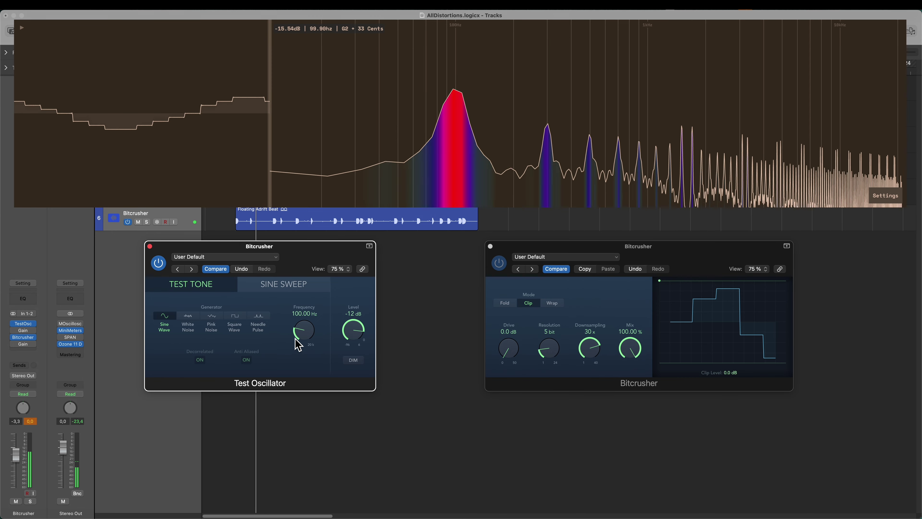
- Raise the Test Oscillator frequency to 1600 Hz, and set the Bitcrusher resolution to 5 bit with 1x downsampling
drag(309, 339, 314, 299)
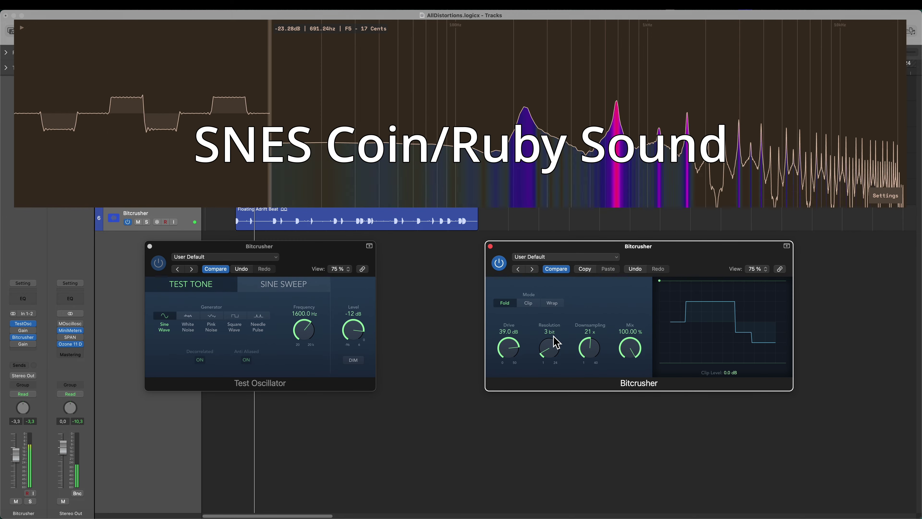
drag(557, 343, 558, 336)
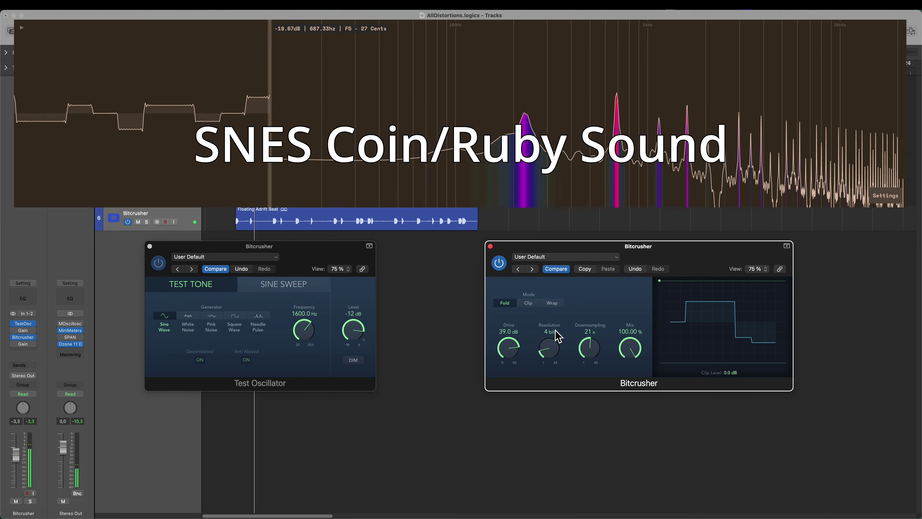
drag(606, 358, 550, 343)
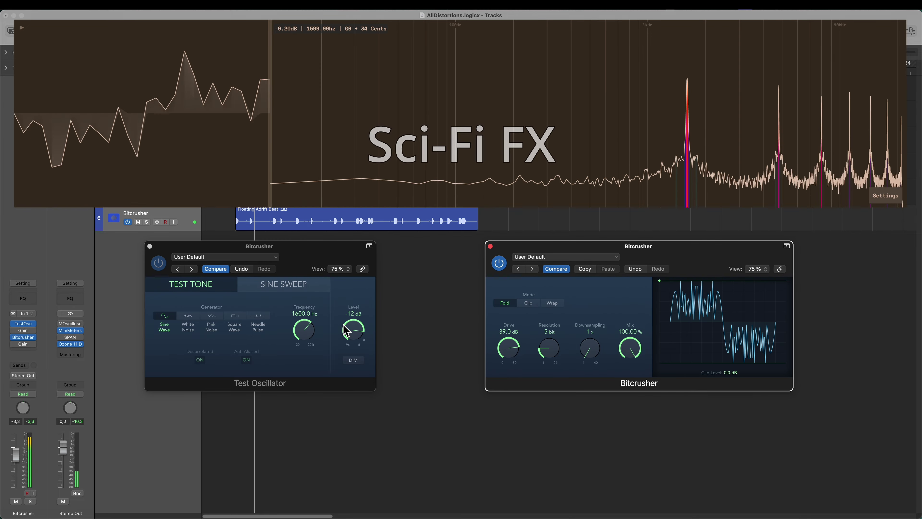
- Sweep the Test Oscillator frequency down and up repeatedly, ending at 20000 Hz
drag(314, 337, 279, 395)
drag(317, 335, 319, 206)
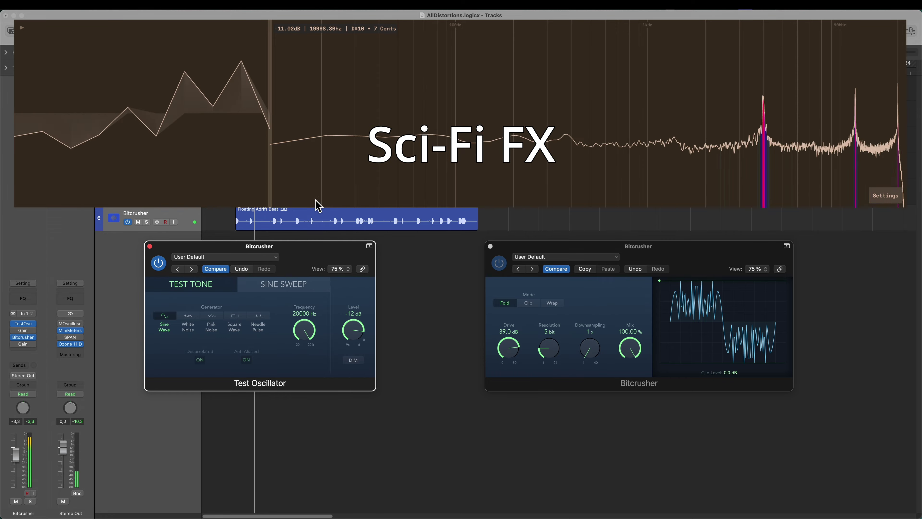
drag(308, 329, 290, 403)
drag(308, 316, 327, 148)
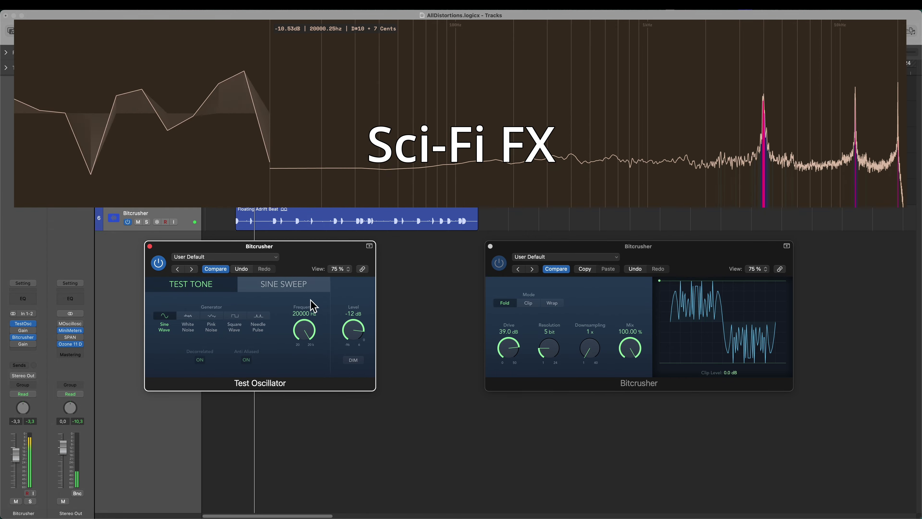
drag(309, 309, 358, 183)
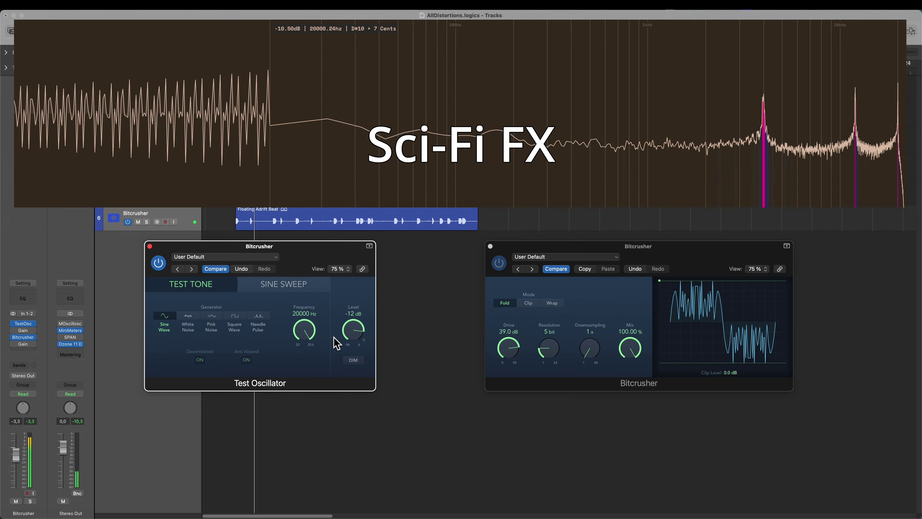
- Set the Bitcrusher downsampling to 21x, and sweep the Test Oscillator frequency down and back up
click(590, 354)
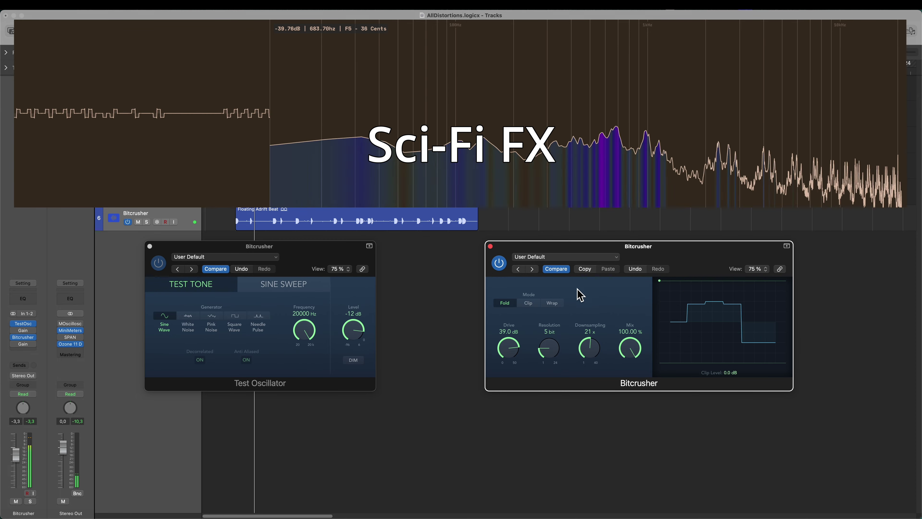
drag(349, 336, 314, 359)
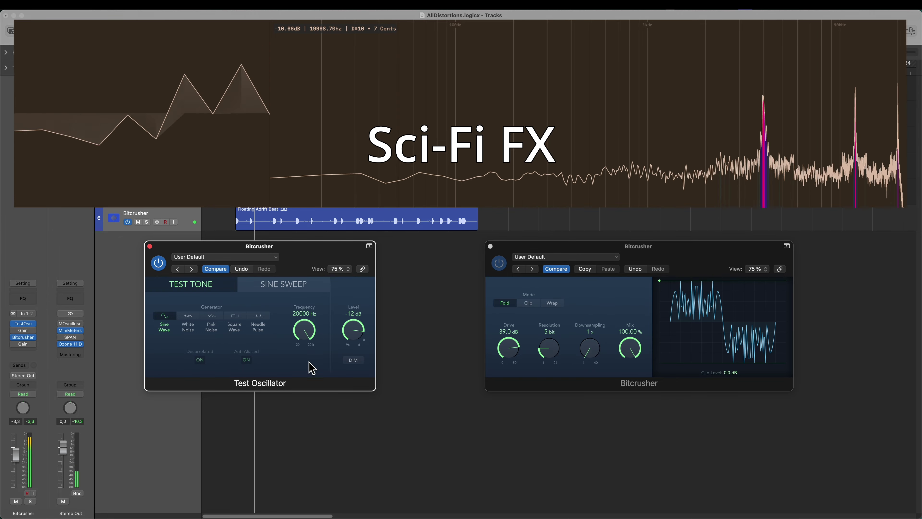
drag(312, 368, 338, 222)
- Try a 33.60 % Bitcrusher mix with the Test Oscillator at 145 Hz, and restore the mix to 100 %
drag(632, 354, 610, 403)
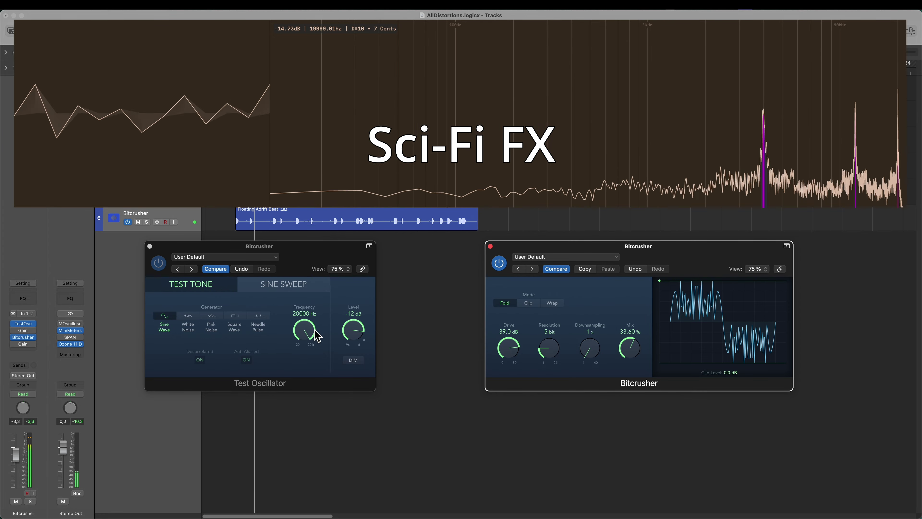
drag(317, 336, 298, 351)
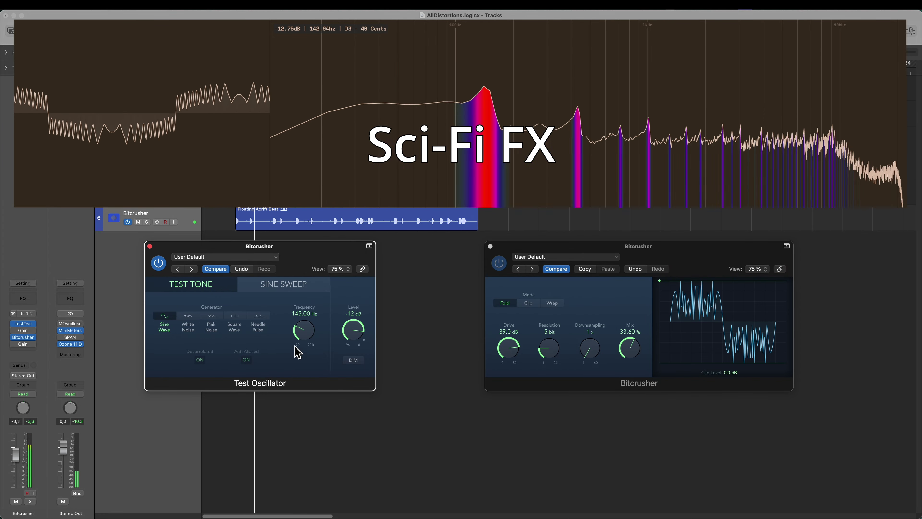
click(641, 358)
click(634, 269)
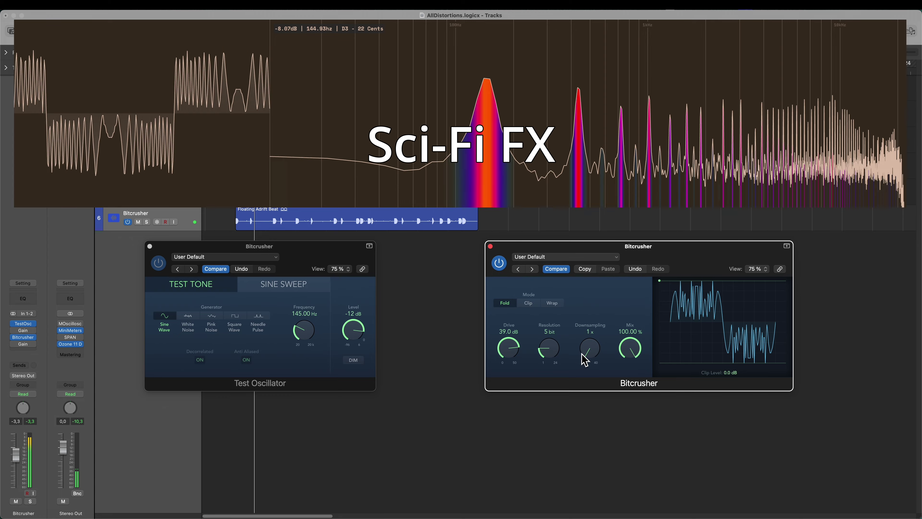
- Raise the downsampling to 34x, sweep the Test Oscillator frequency up to 20000 Hz, and sweep the downsampling back down
drag(584, 360, 600, 252)
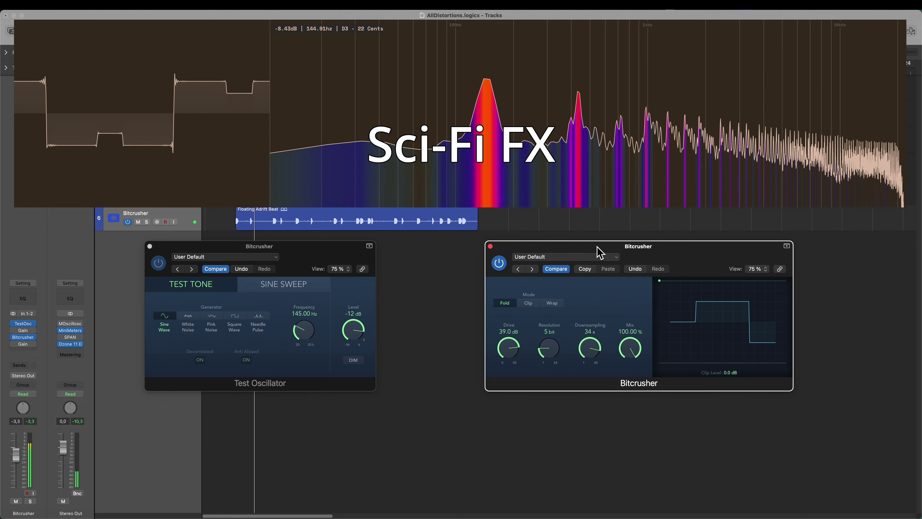
drag(304, 331, 308, 247)
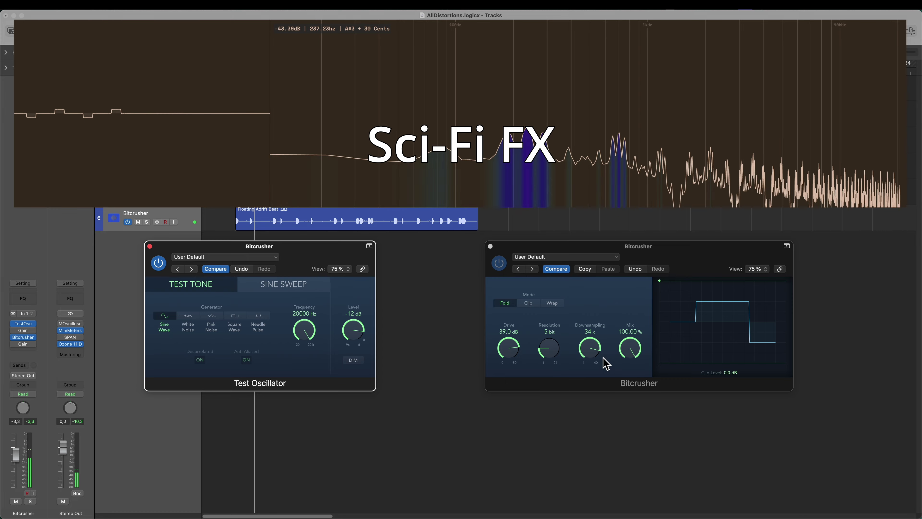
drag(596, 367, 589, 433)
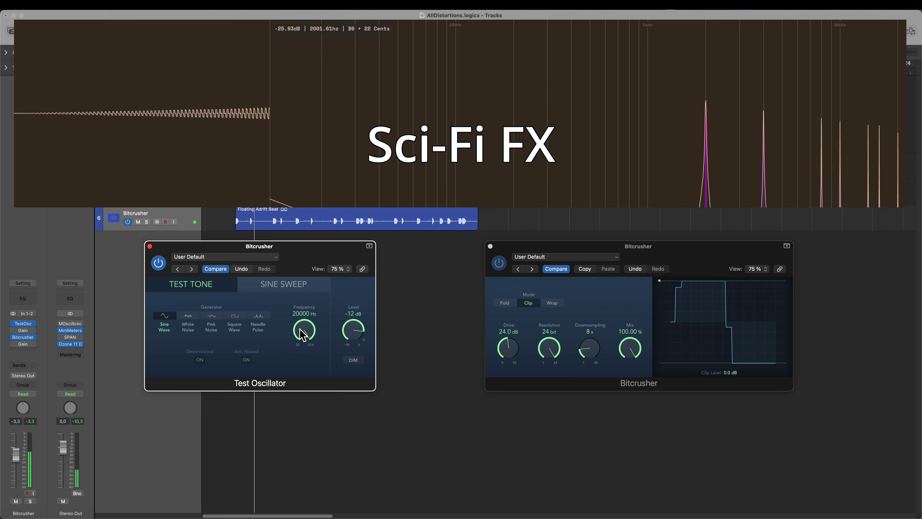
- Reset the Bitcrusher drive to 0.0 dB and set the Test Oscillator frequency to 100 Hz
drag(509, 348, 494, 391)
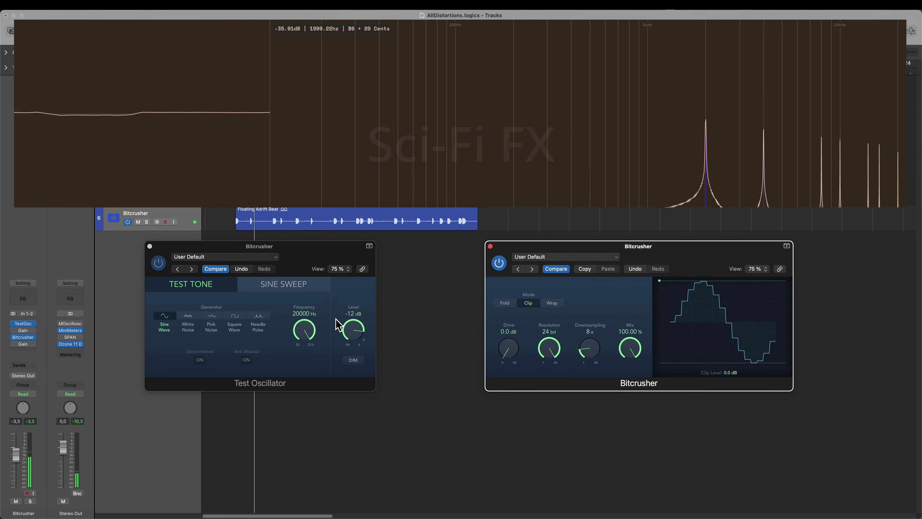
double_click(305, 314)
text(100.)
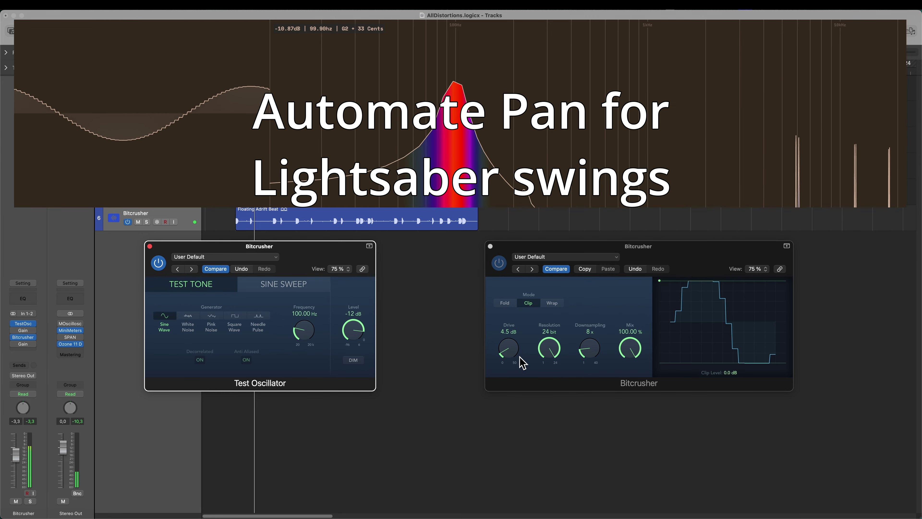
- Raise the Bitcrusher drive to 8.0 dB for a lightsaber-like tone, and reduce the Test Oscillator level
drag(523, 363, 494, 295)
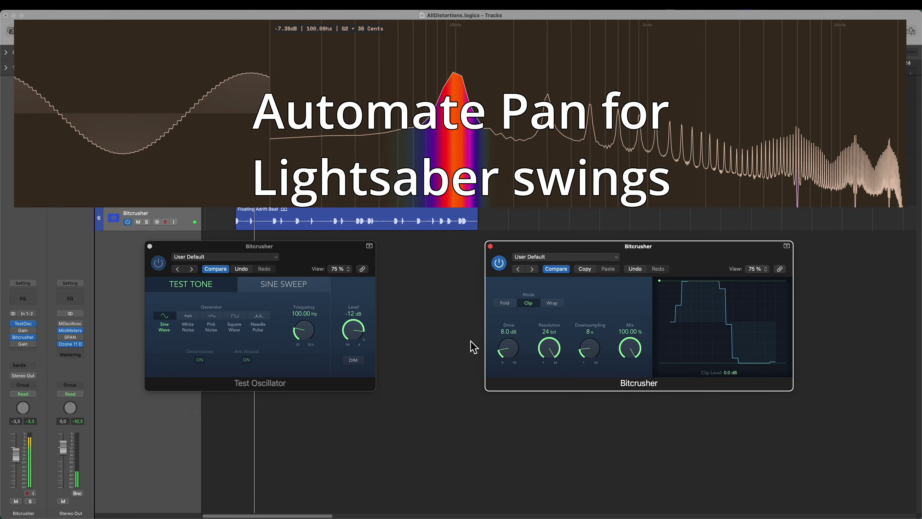
mouse_move(473, 347)
mouse_down()
mouse_move(473, 313)
mouse_move(463, 345)
mouse_up()
mouse_move(354, 335)
mouse_down()
mouse_move(364, 317)
mouse_move(350, 361)
mouse_move(354, 349)
mouse_up()
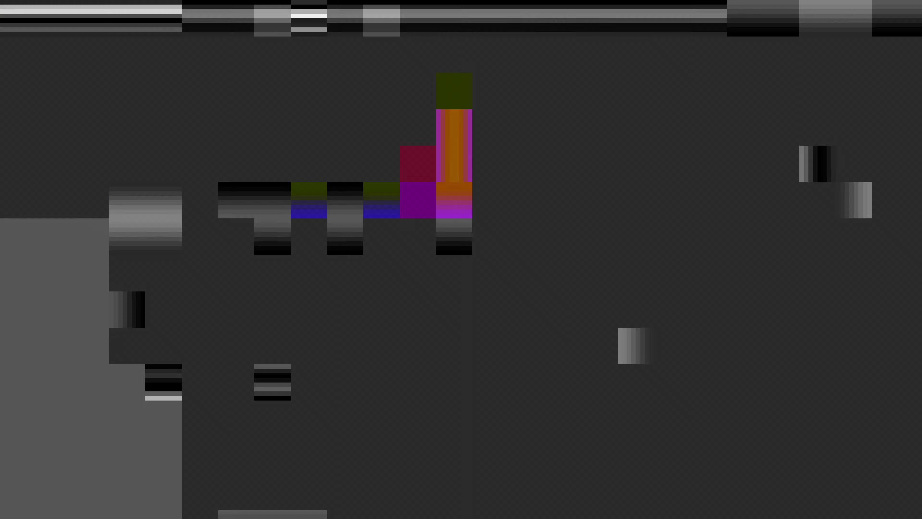